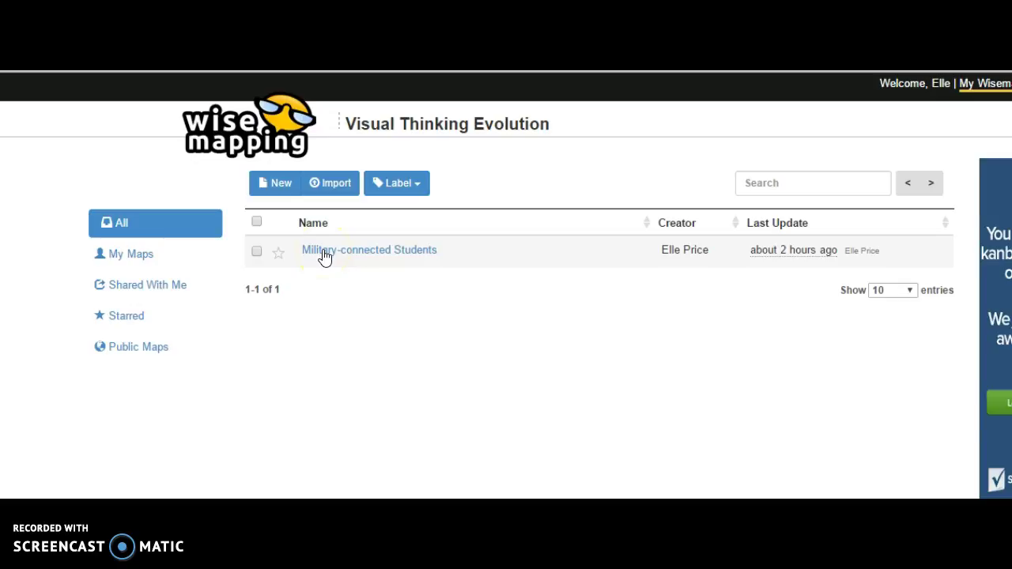
- Create a new map named "Digital Newspaper" with the description "Research, interviews, formats"
{"action": "left_click", "coordinate": [280, 190]}
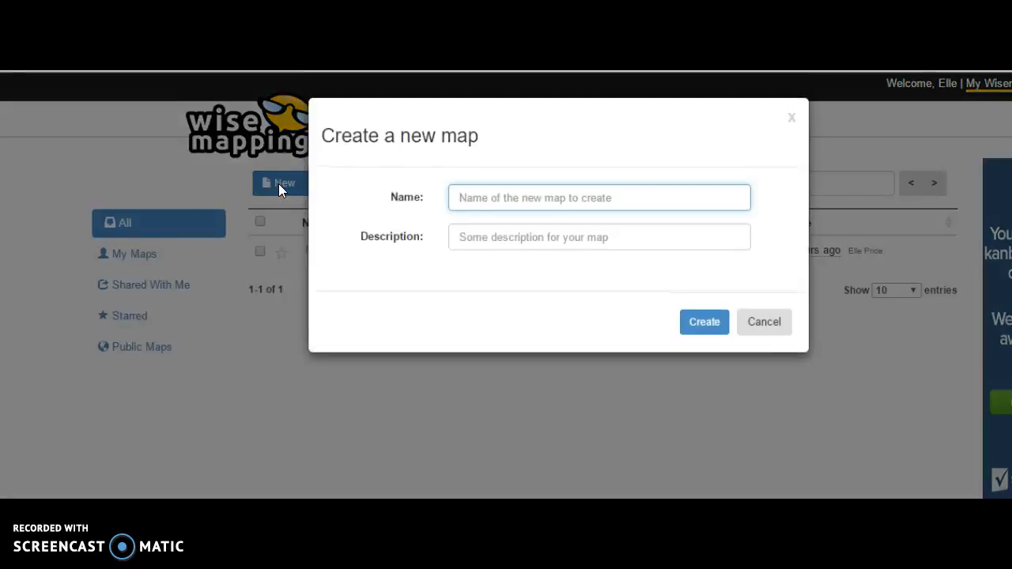
{"action": "left_click", "coordinate": [521, 198]}
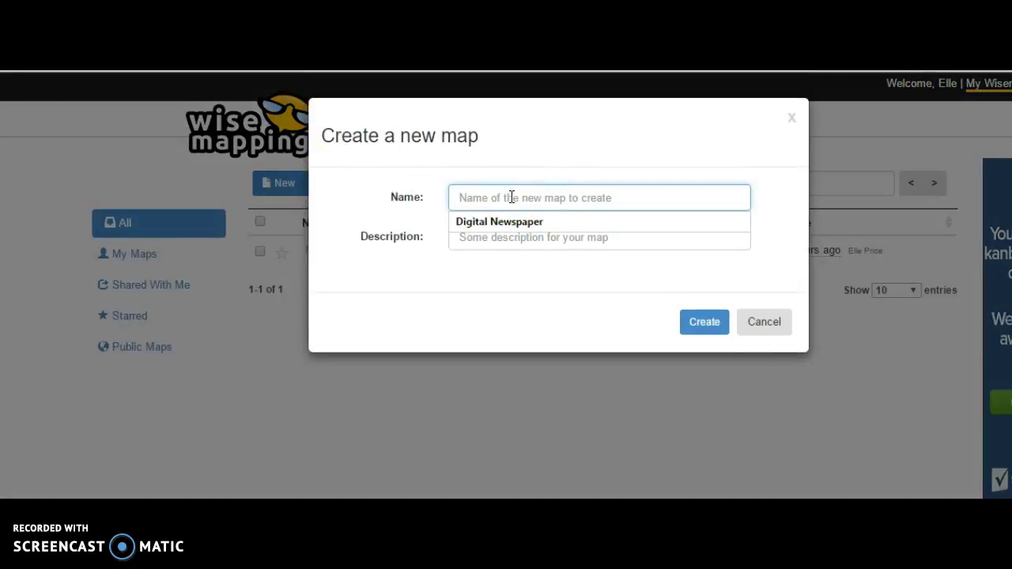
{"action": "type", "text": "Digital Newspaper"}
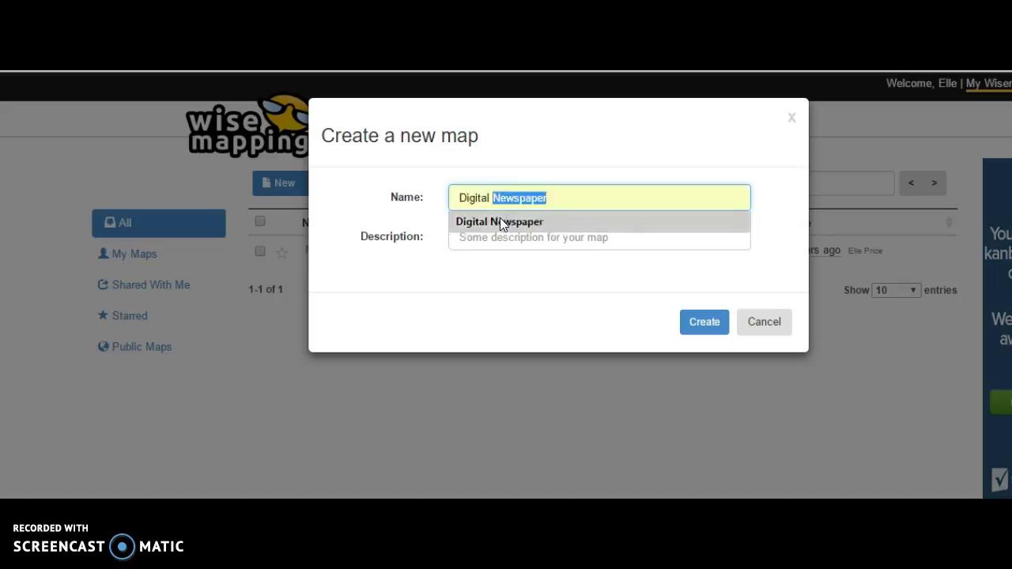
{"action": "left_click", "coordinate": [499, 220]}
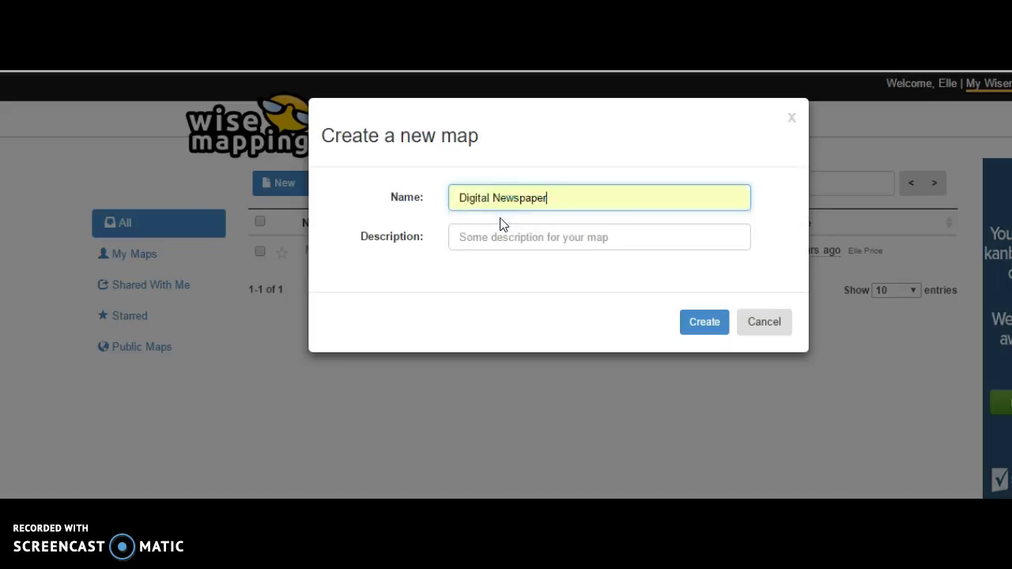
{"action": "left_click", "coordinate": [460, 238]}
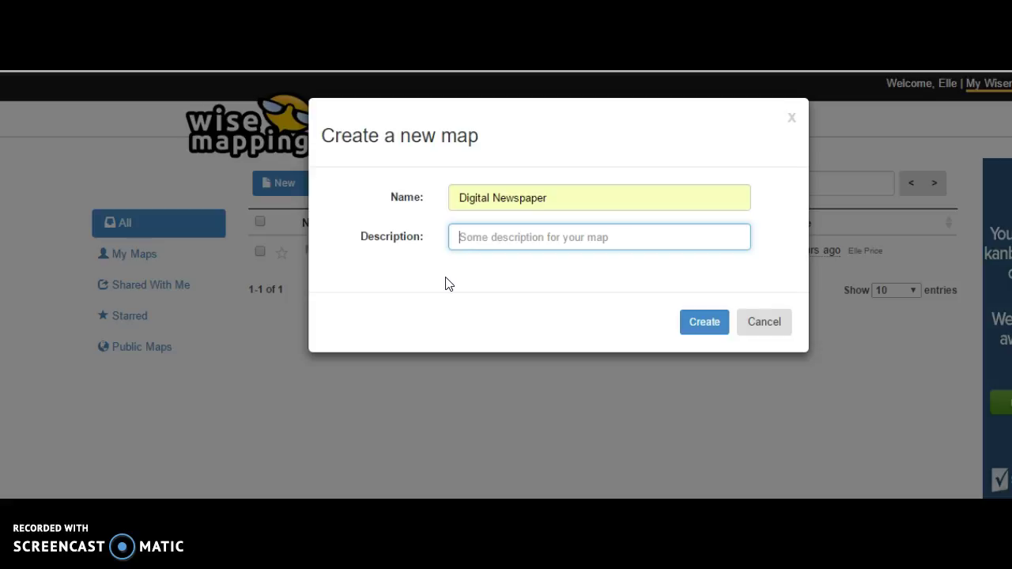
{"action": "type", "text": "Resea"}
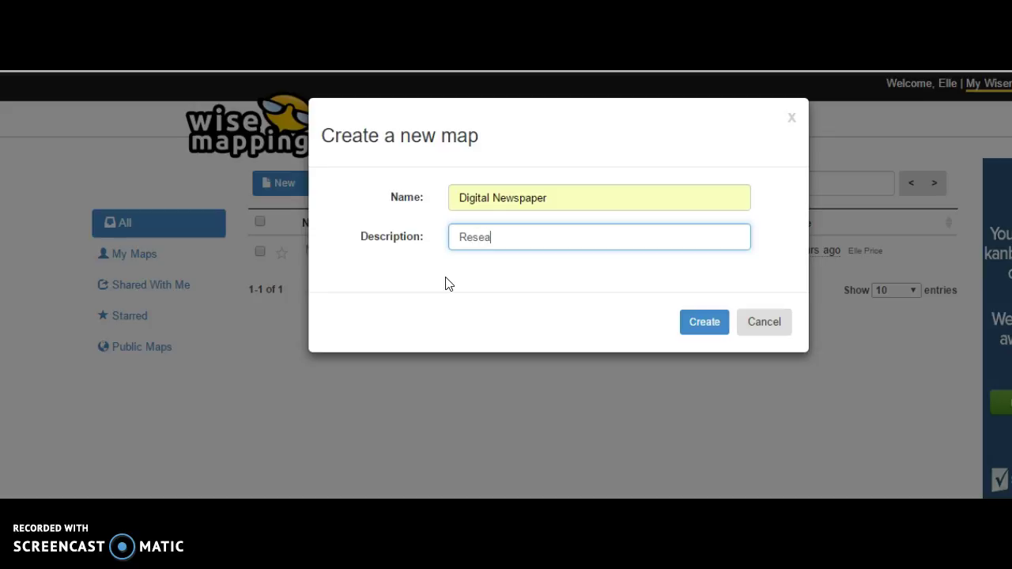
{"action": "type", "text": "rch, interviews, formats"}
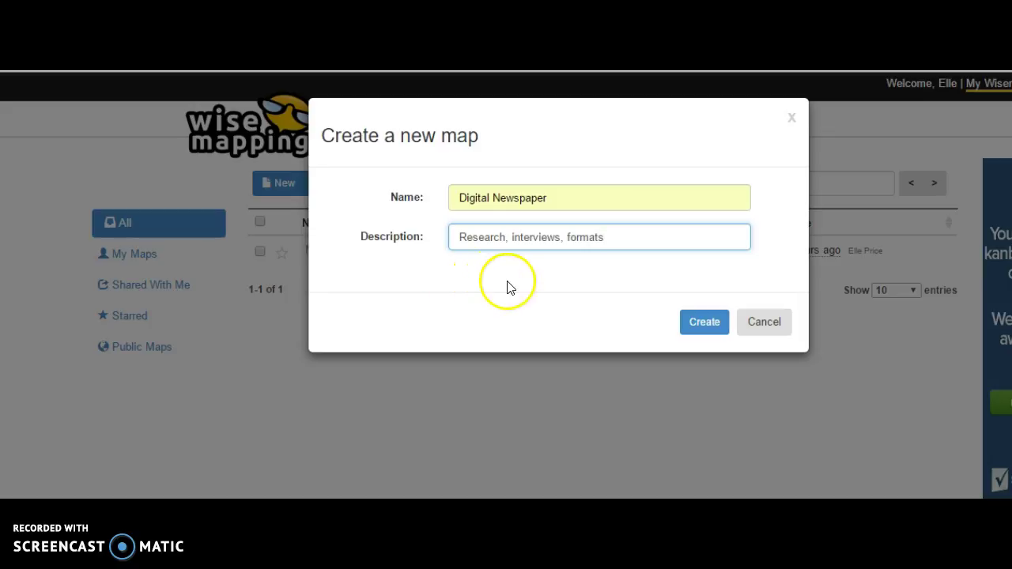
{"action": "left_click", "coordinate": [704, 324]}
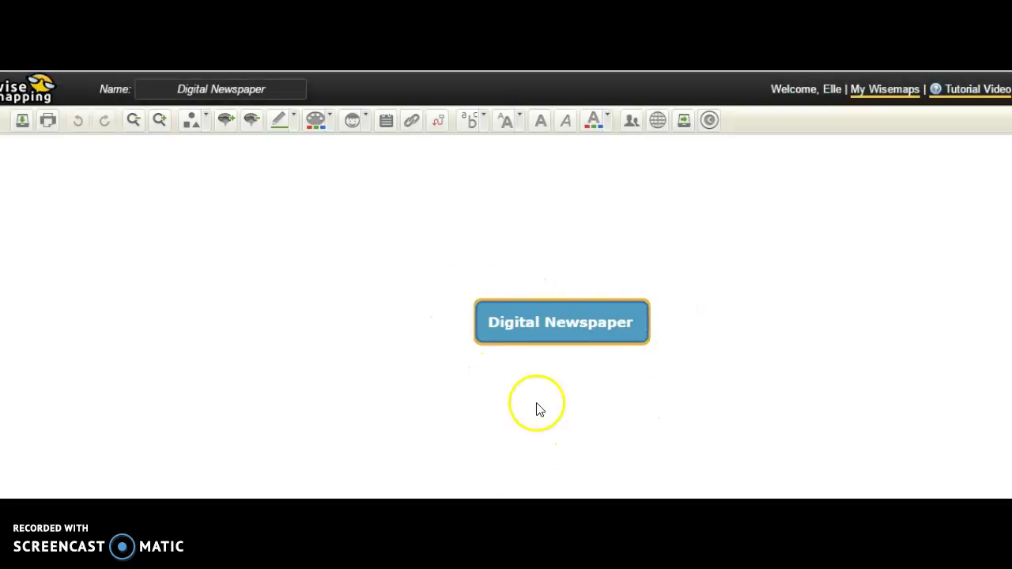
- Add a main topic to the central Digital Newspaper node and name it "Politics"
{"action": "left_click_drag", "start_coordinate": [549, 359], "coordinate": [365, 314]}
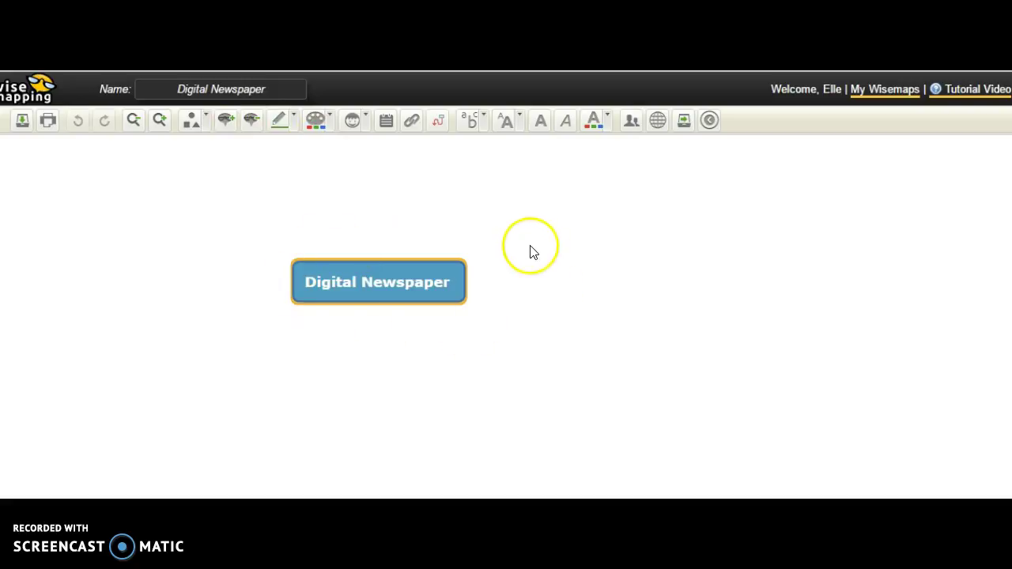
{"action": "left_click", "coordinate": [497, 238]}
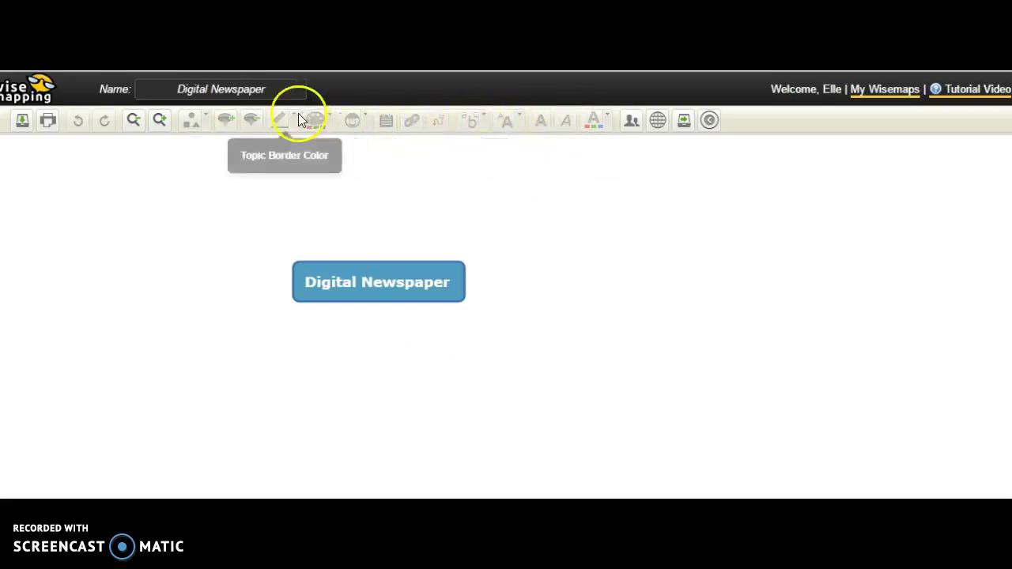
{"action": "left_click", "coordinate": [403, 287]}
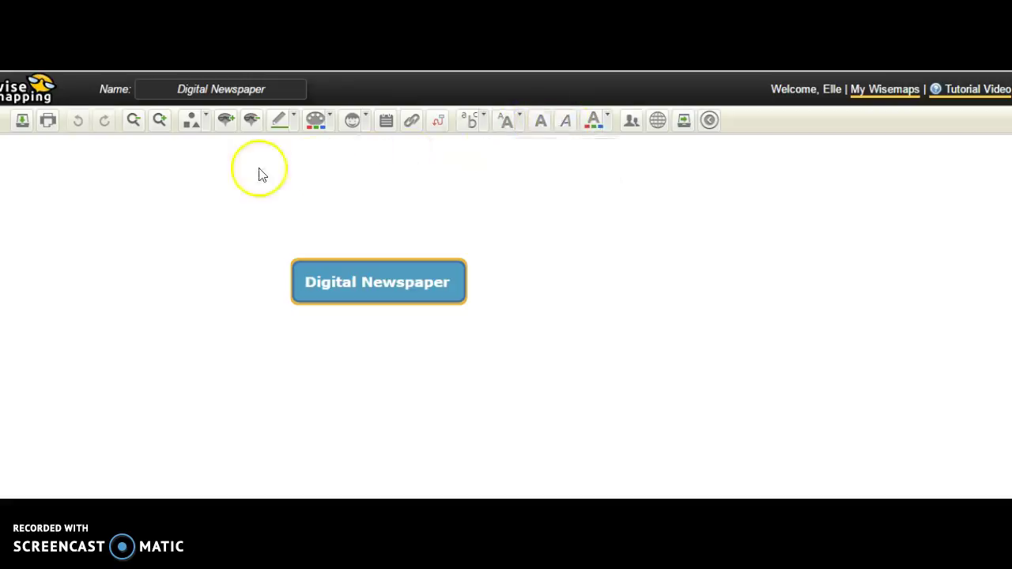
{"action": "left_click", "coordinate": [225, 122]}
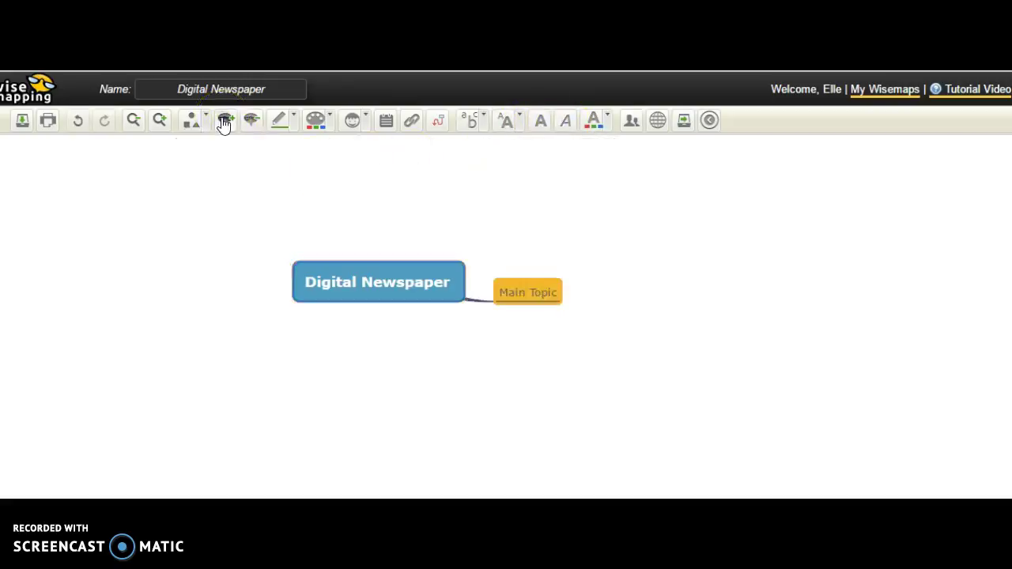
{"action": "left_click", "coordinate": [525, 291]}
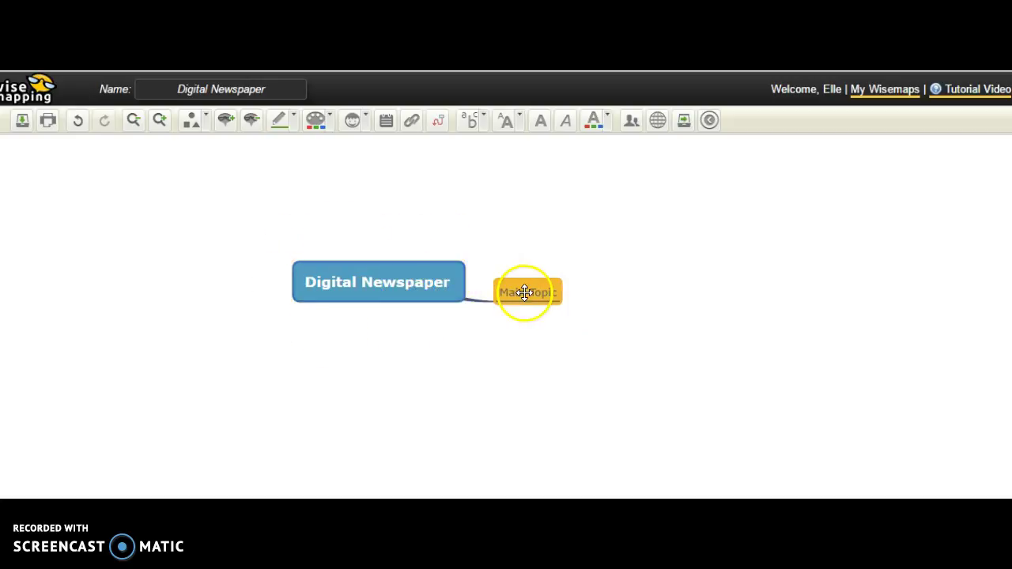
{"action": "double_click", "coordinate": [524, 292]}
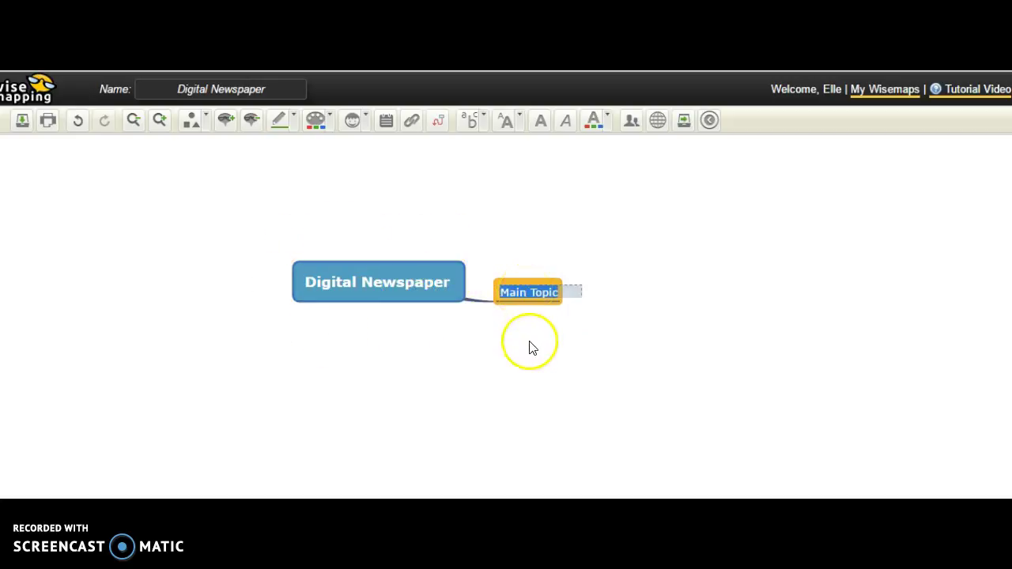
{"action": "type", "text": "Politics"}
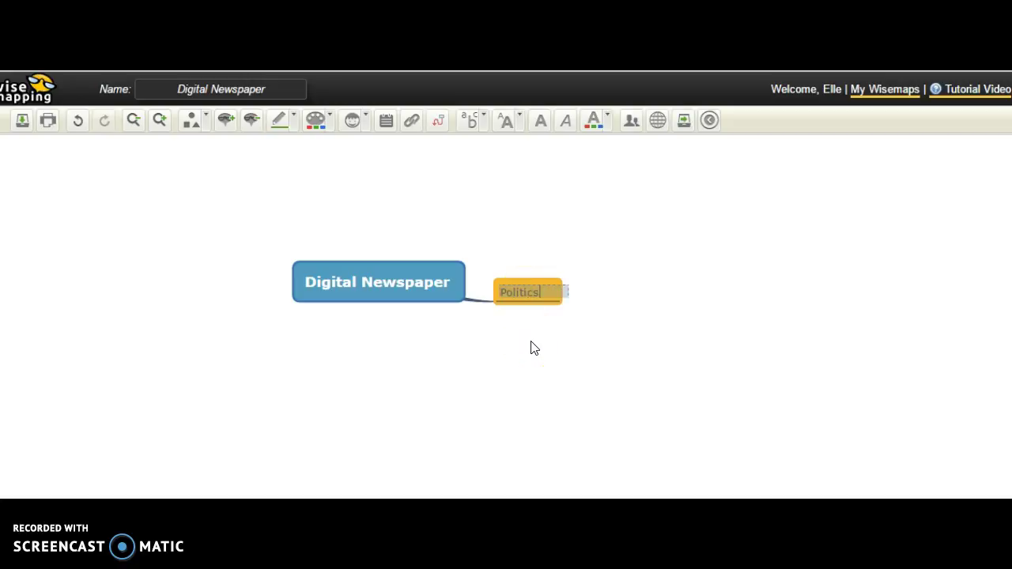
{"action": "left_click", "coordinate": [545, 282]}
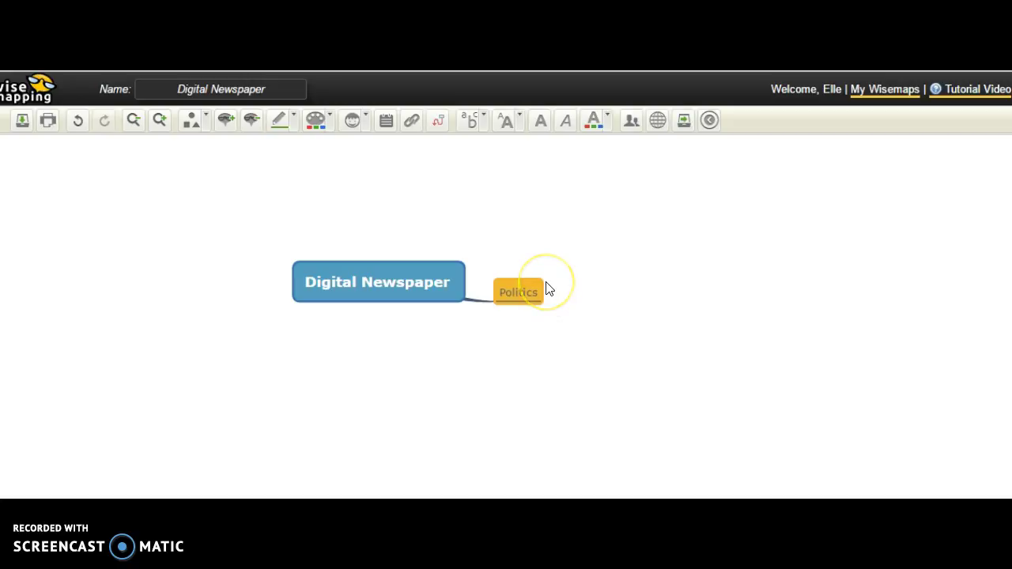
- Set the font size of the Politics topic to Large
{"action": "left_click", "coordinate": [515, 124]}
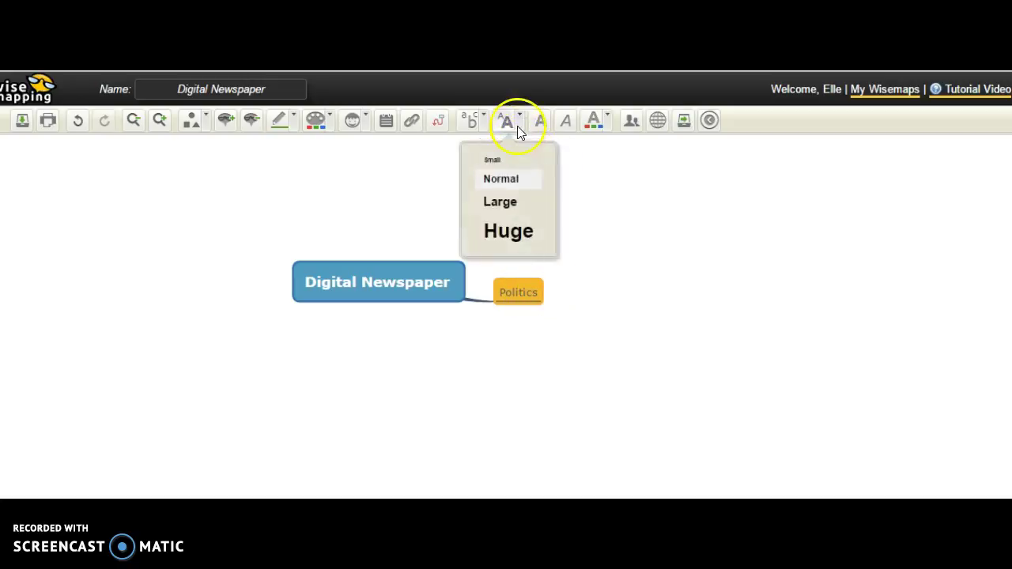
{"action": "left_click", "coordinate": [510, 208]}
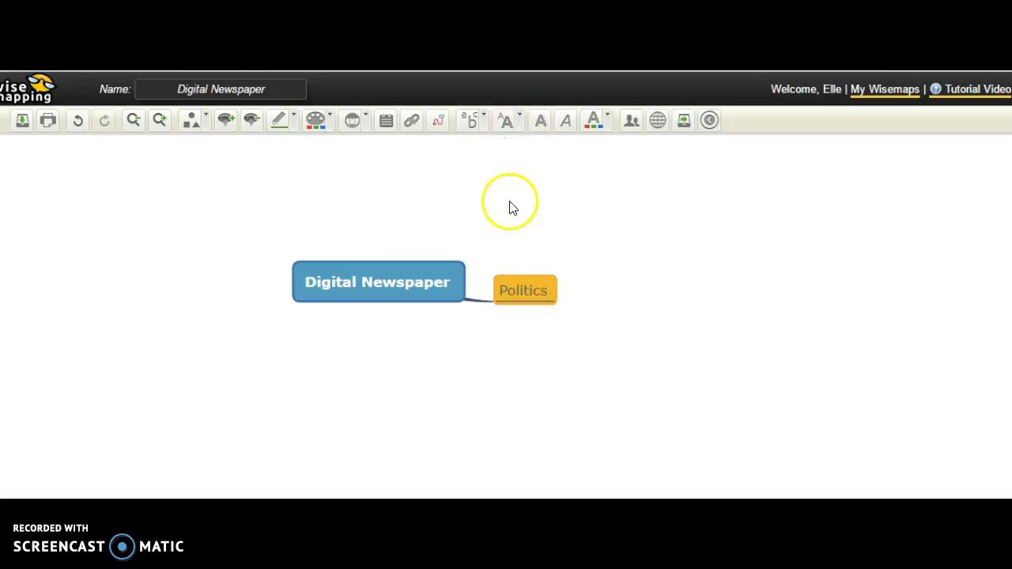
{"action": "left_click", "coordinate": [535, 342]}
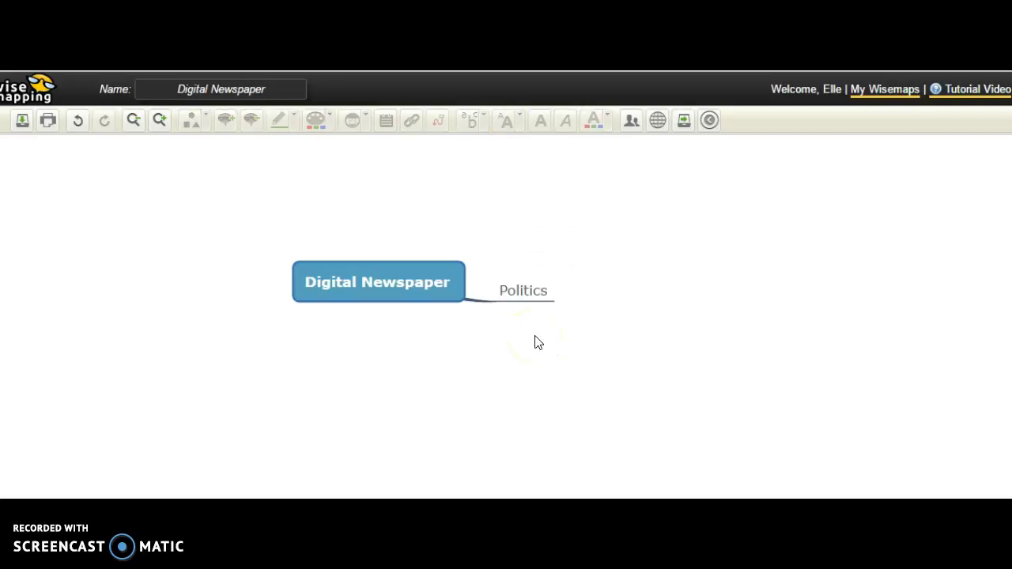
{"action": "left_click", "coordinate": [527, 290]}
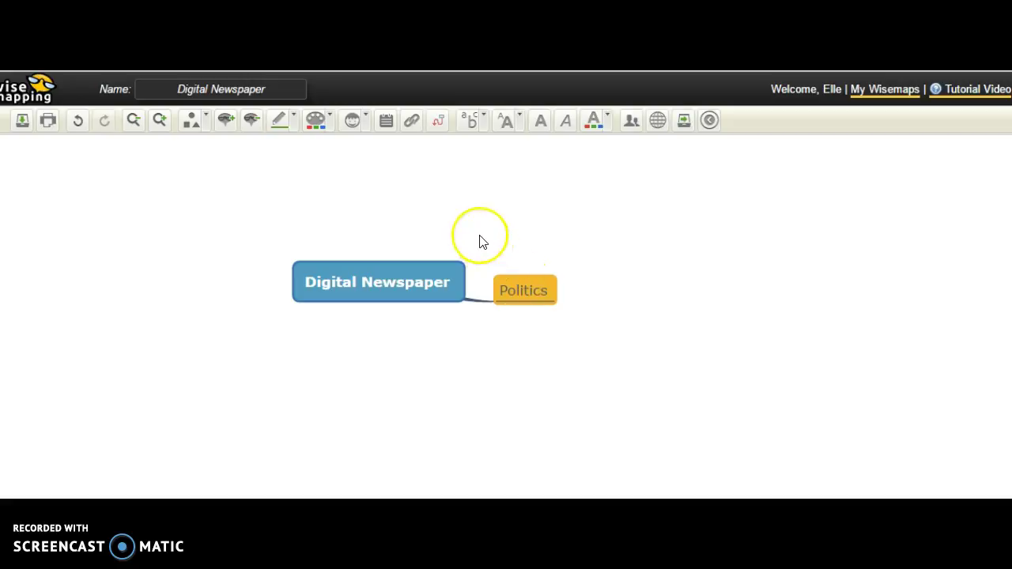
{"action": "left_click", "coordinate": [413, 123]}
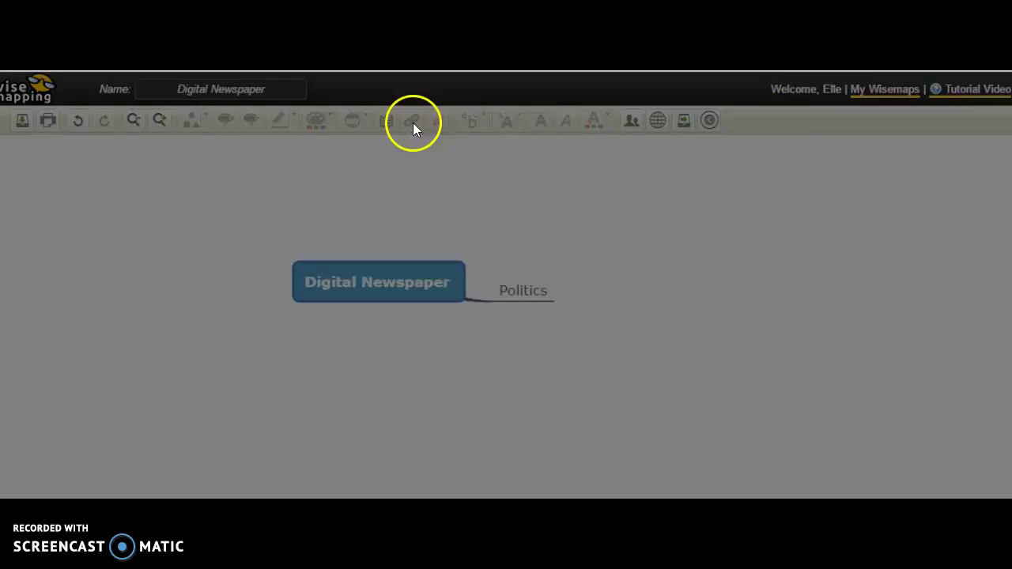
{"action": "left_click", "coordinate": [427, 311]}
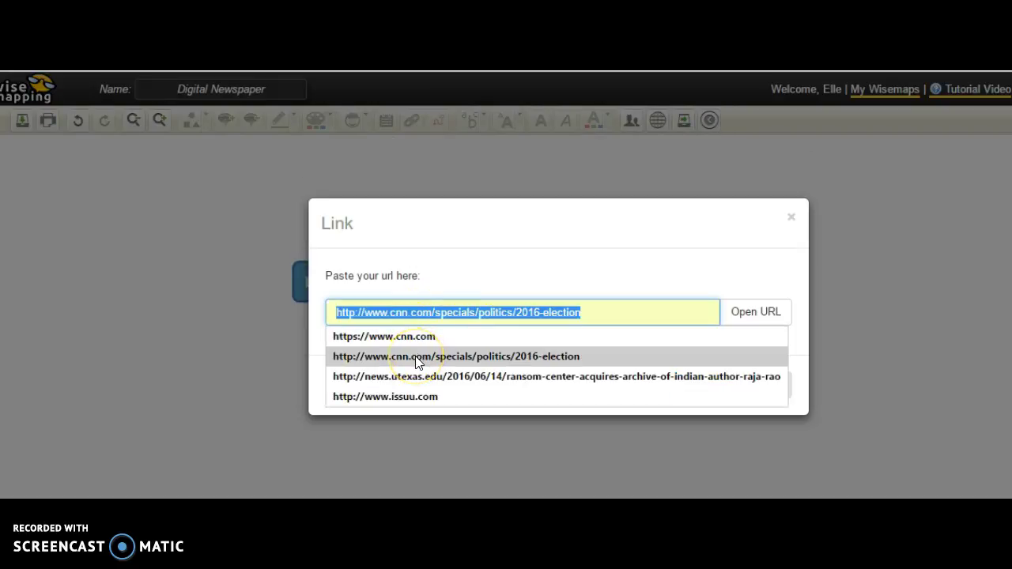
{"action": "left_click", "coordinate": [414, 335]}
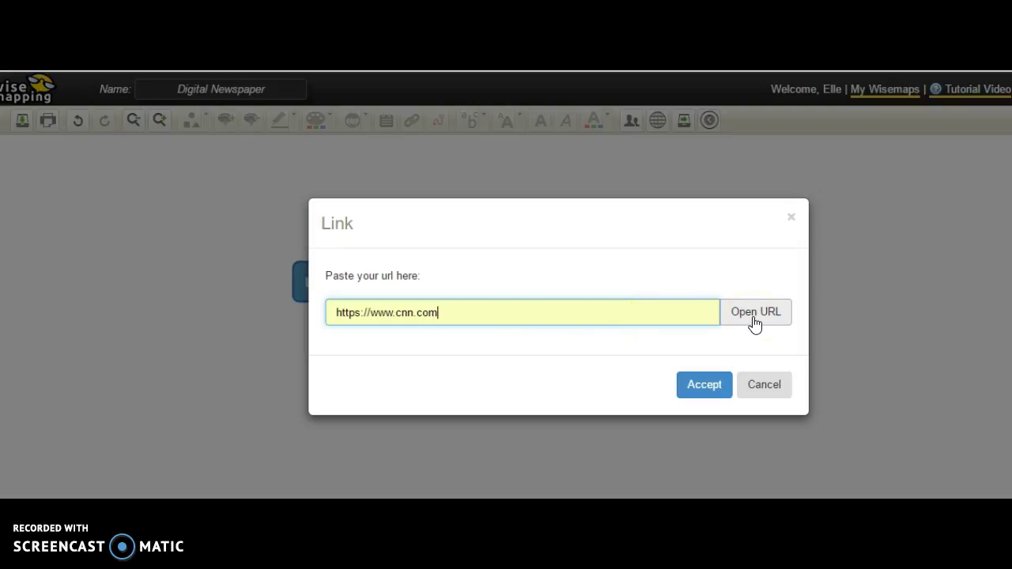
{"action": "left_click", "coordinate": [706, 387]}
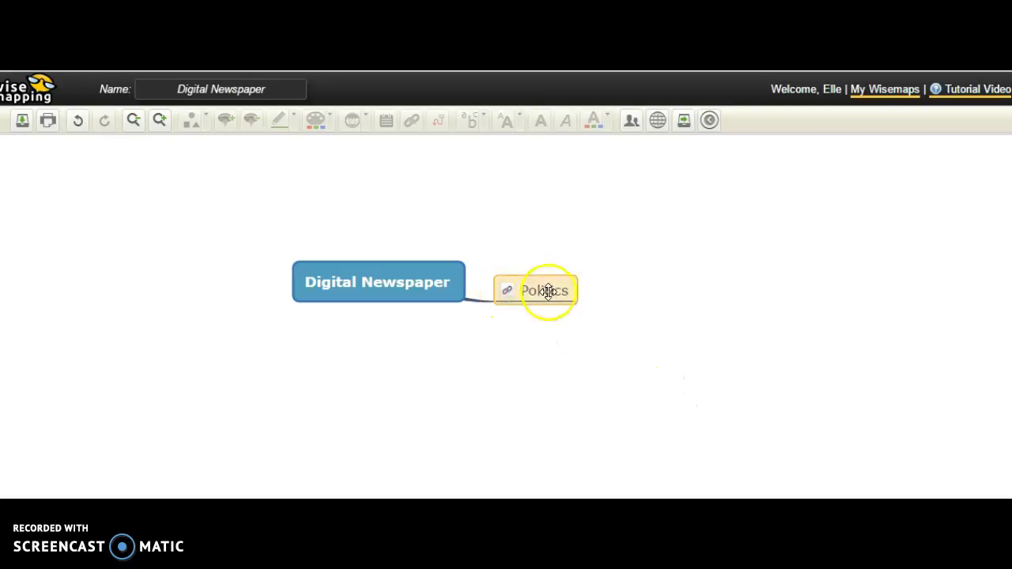
{"action": "mouse_move", "coordinate": [509, 295]}
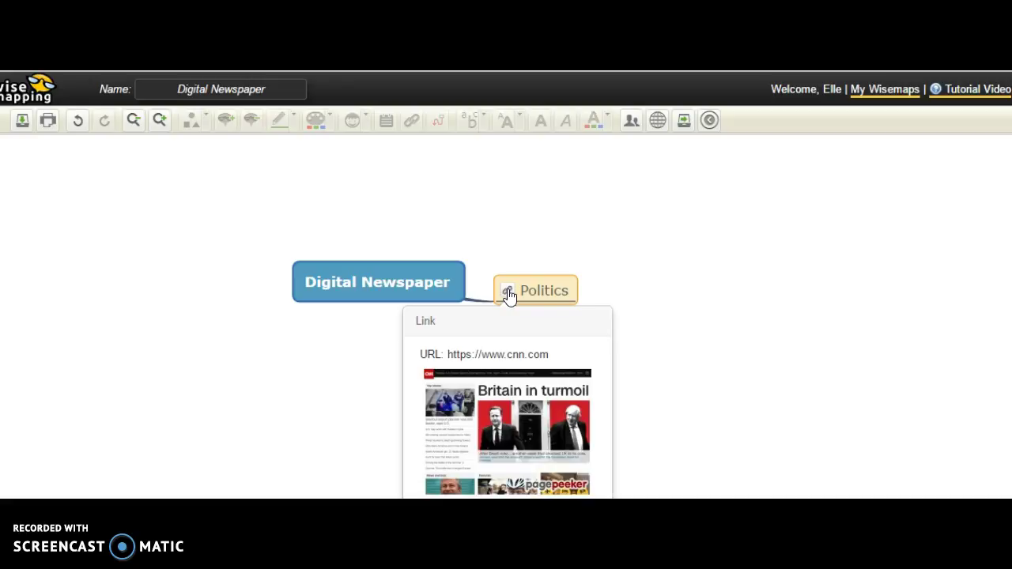
{"action": "left_click", "coordinate": [659, 291]}
- Add a second main topic to the central Digital Newspaper node and name it "Issuu"
{"action": "left_click", "coordinate": [353, 285]}
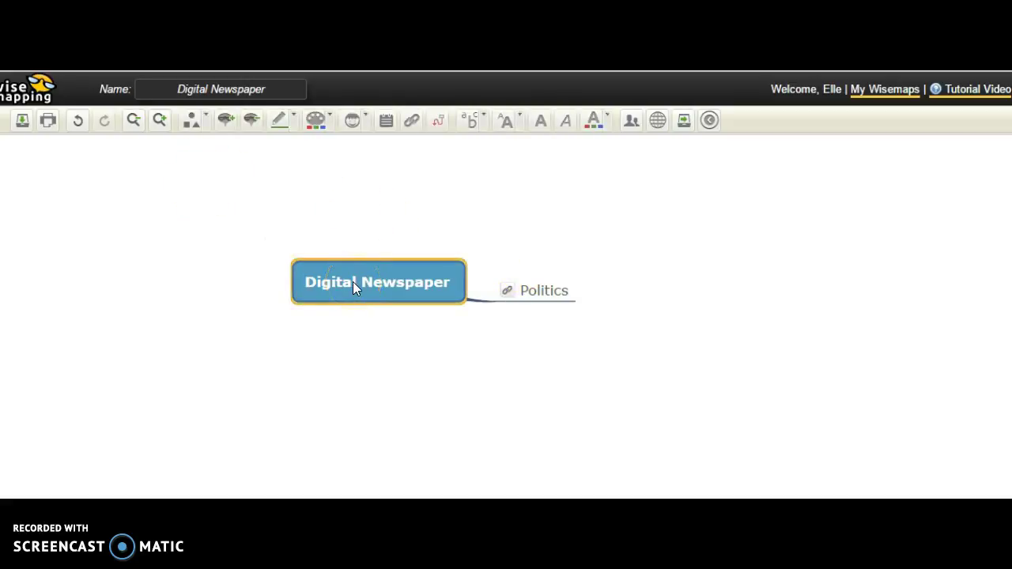
{"action": "left_click", "coordinate": [226, 123]}
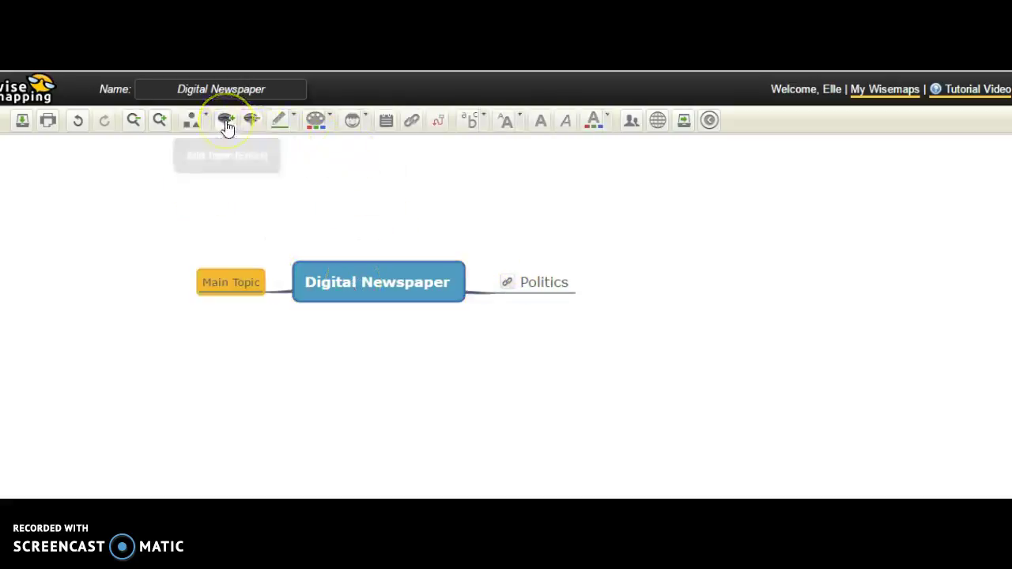
{"action": "double_click", "coordinate": [234, 284]}
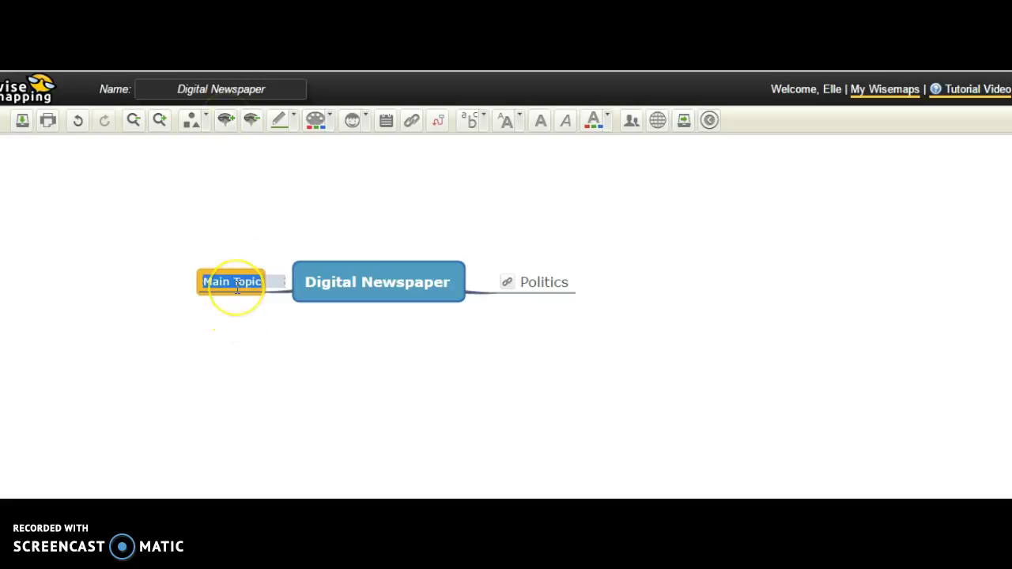
{"action": "type", "text": "Issuu"}
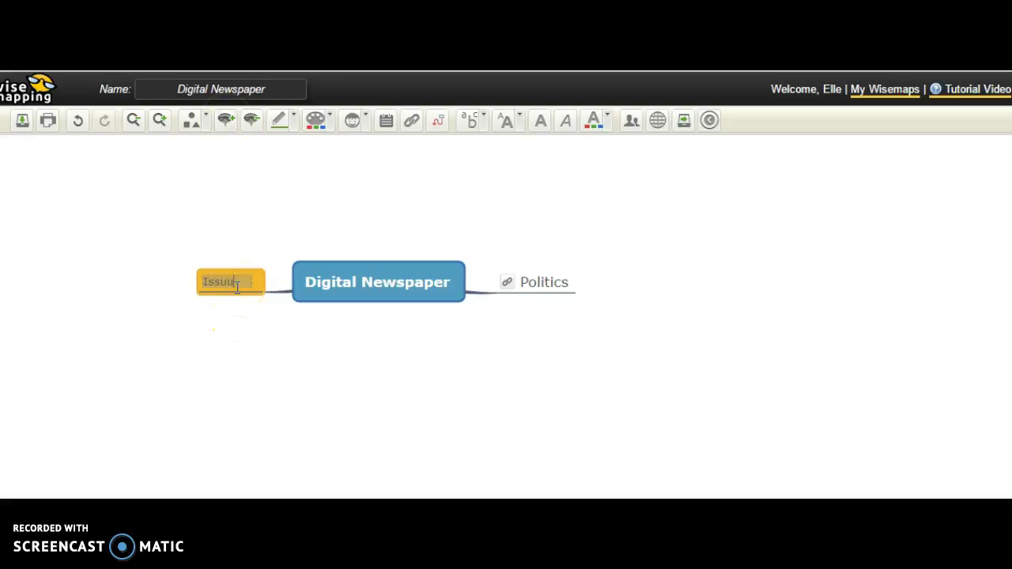
{"action": "left_click", "coordinate": [235, 300]}
- Attach the note "Format I might use for my newspaper" to the Issuu topic and preview it
{"action": "left_click", "coordinate": [244, 289]}
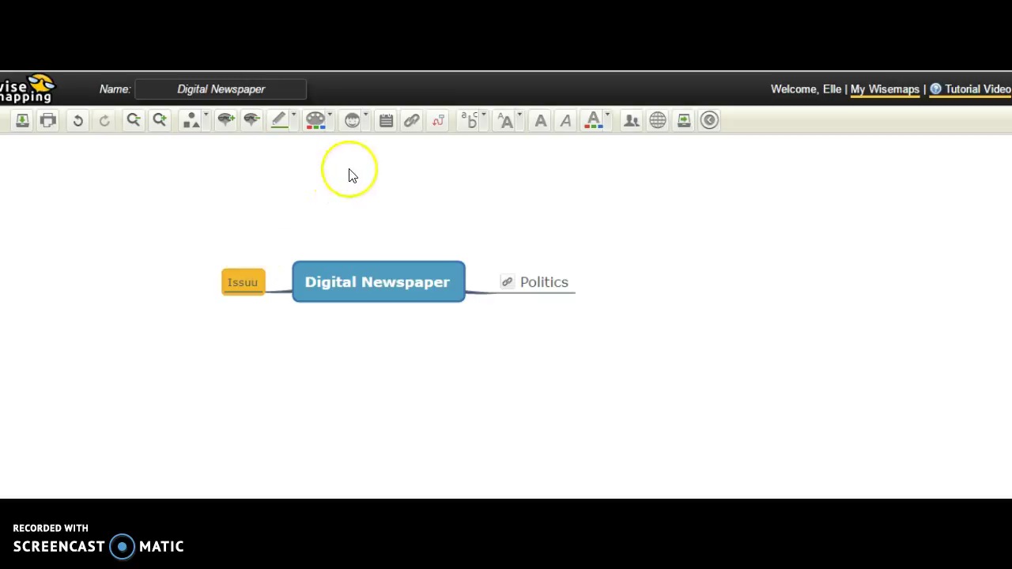
{"action": "left_click", "coordinate": [387, 125]}
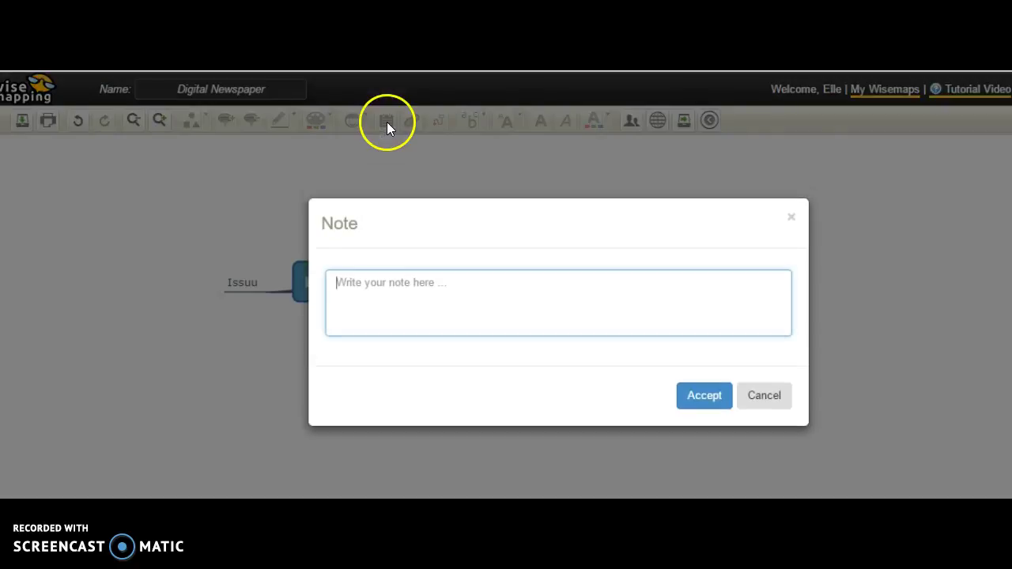
{"action": "type", "text": "Form"}
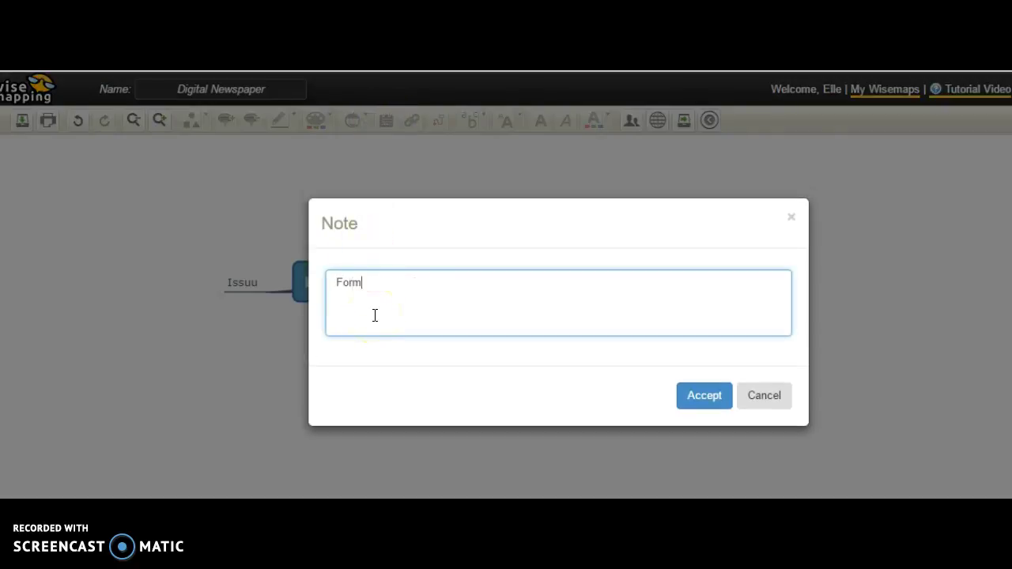
{"action": "type", "text": "at I might use for my "}
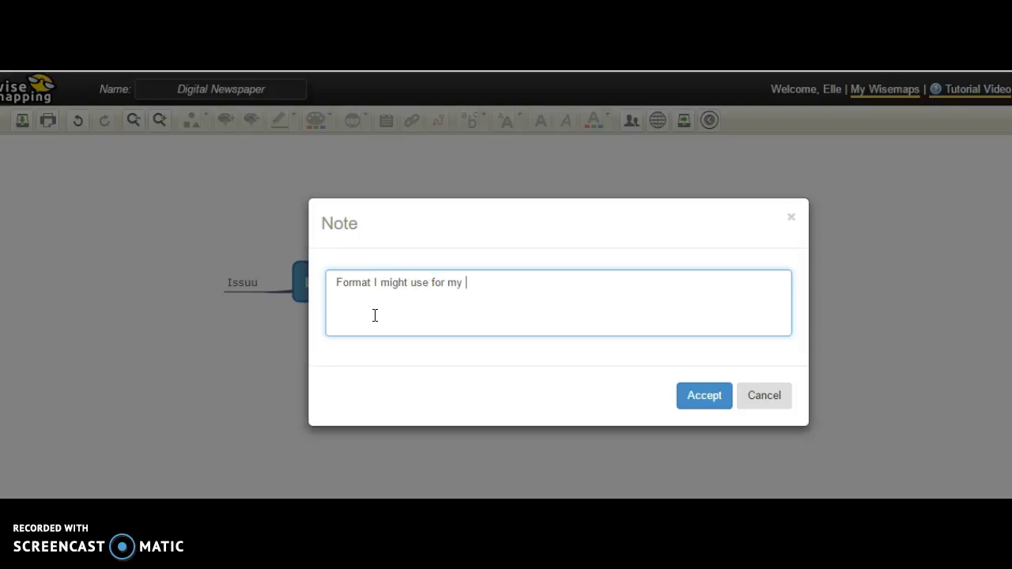
{"action": "type", "text": "newspaper"}
{"action": "left_click", "coordinate": [704, 395]}
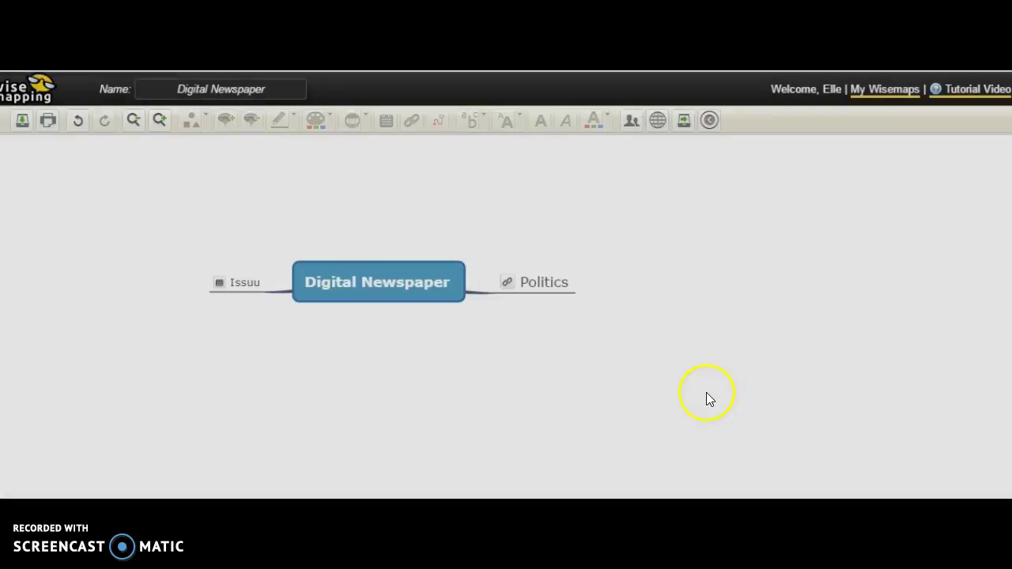
{"action": "left_click", "coordinate": [240, 282]}
{"action": "mouse_move", "coordinate": [220, 284]}
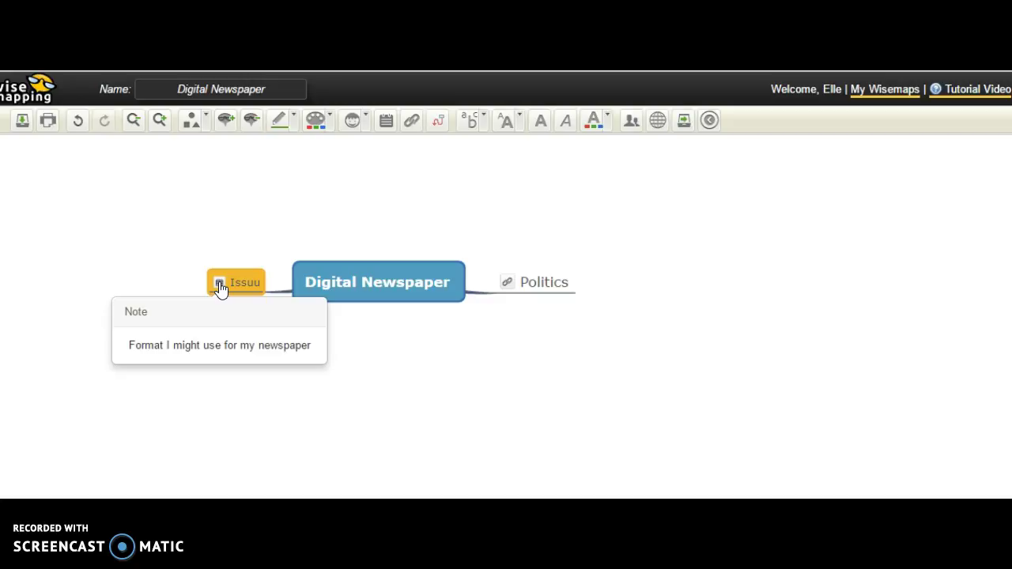
{"action": "left_click", "coordinate": [238, 281]}
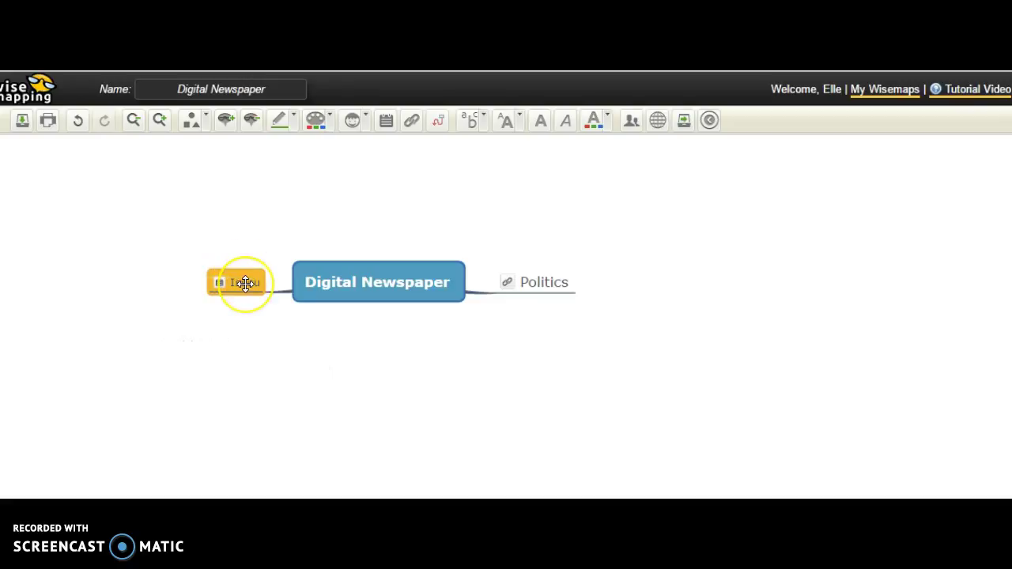
{"action": "left_click", "coordinate": [544, 283]}
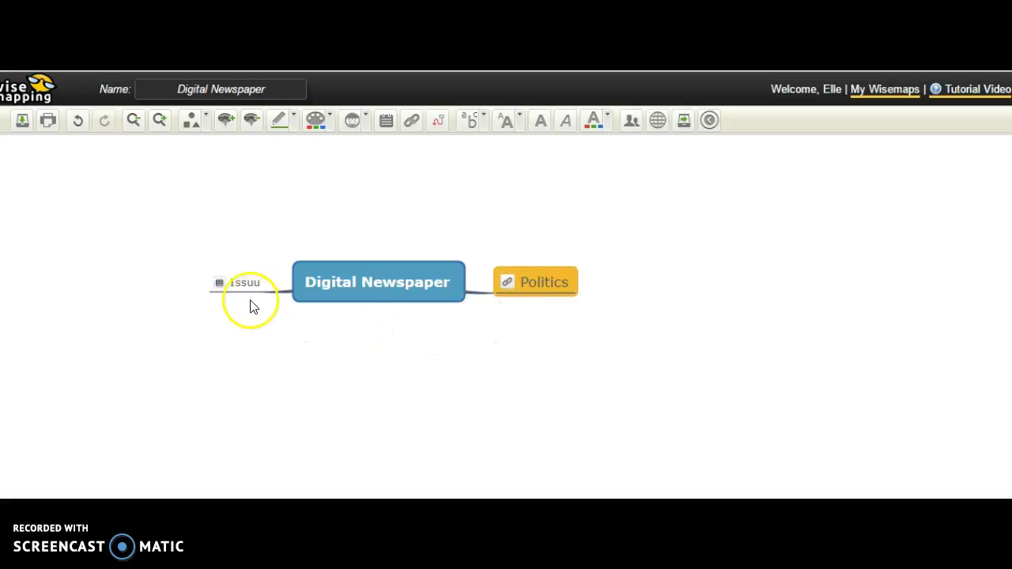
{"action": "left_click", "coordinate": [237, 283]}
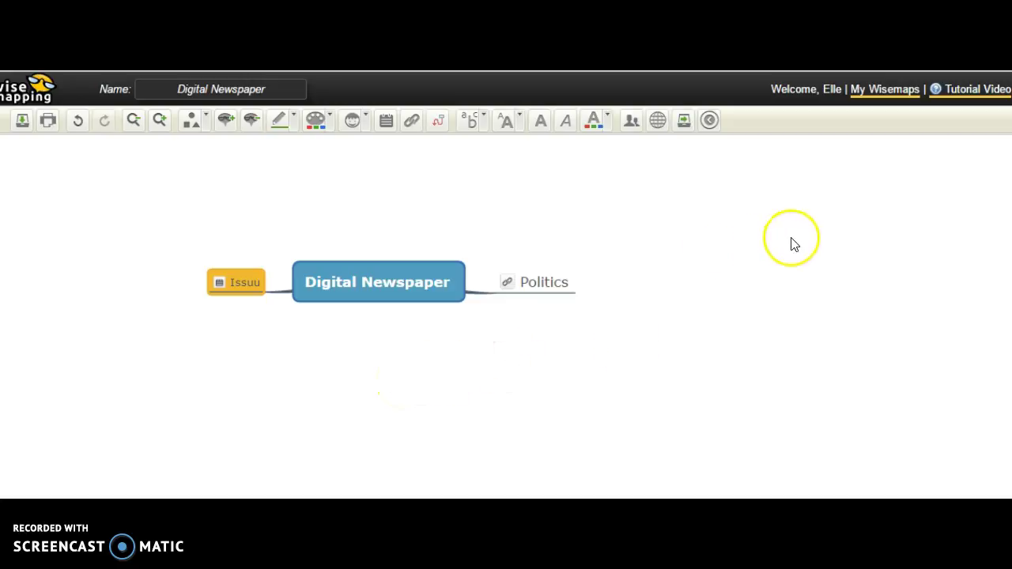
- Go to the list of saved maps and reopen the Digital Newspaper map from it
{"action": "left_click", "coordinate": [883, 90]}
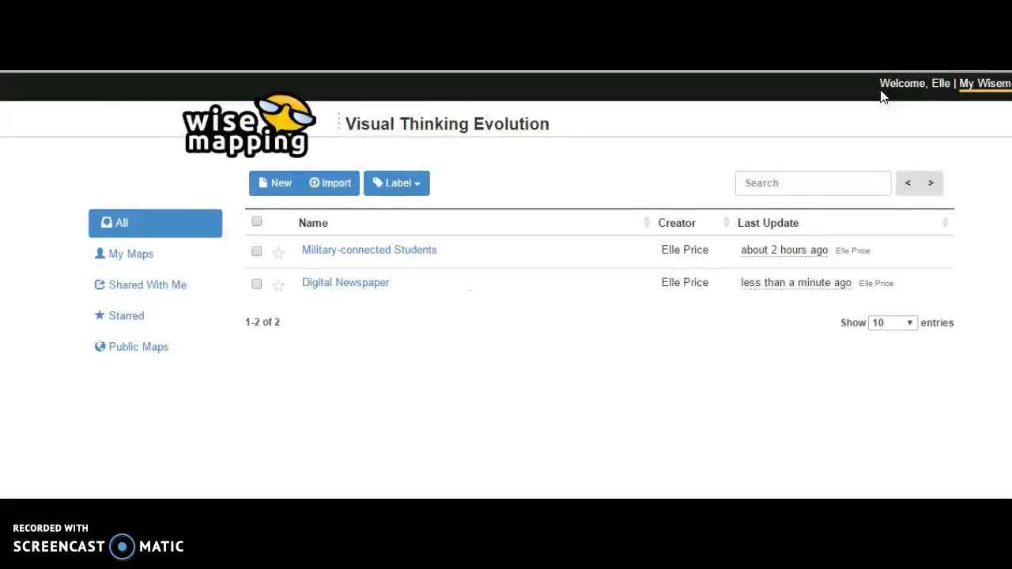
{"action": "mouse_move", "coordinate": [400, 290]}
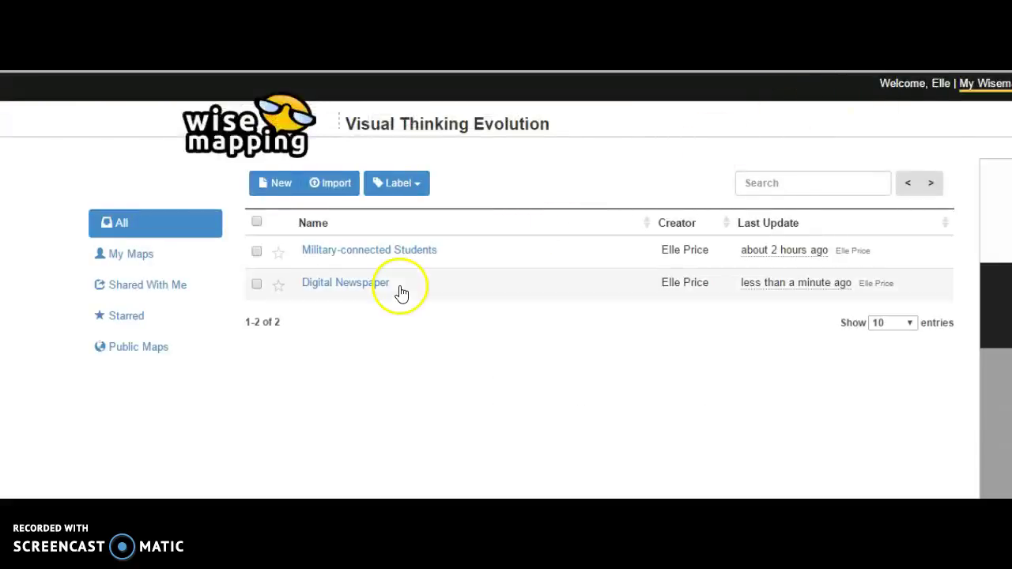
{"action": "left_click", "coordinate": [343, 283]}
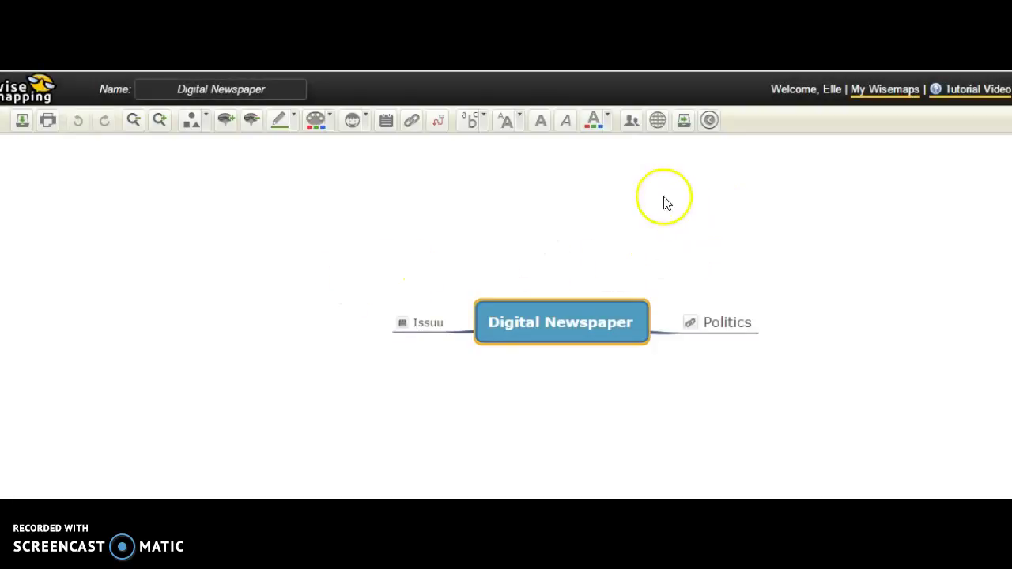
- View the map's sharing options for adding collaborators by email, and close them without adding anyone
{"action": "left_click", "coordinate": [634, 125]}
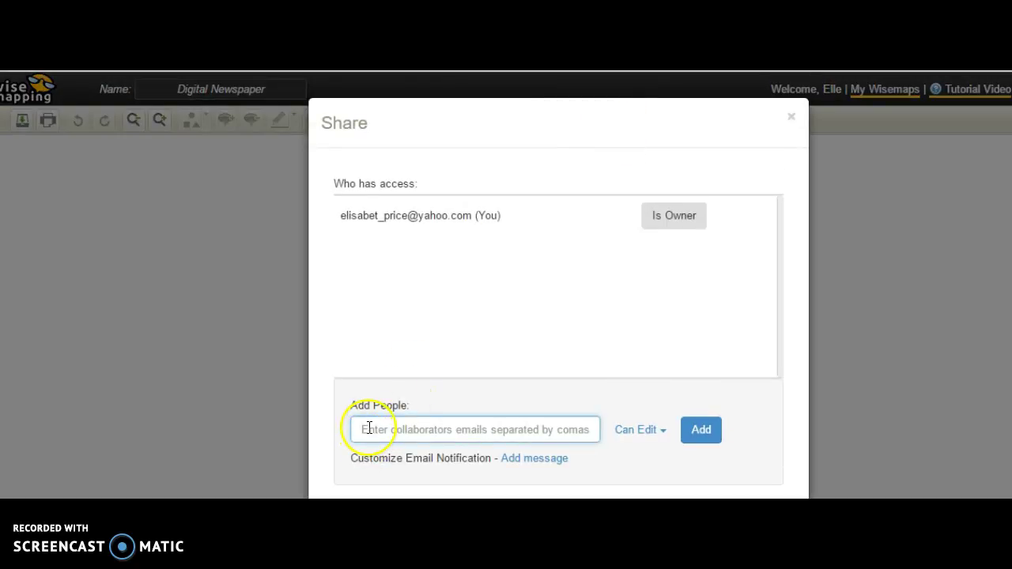
{"action": "left_click", "coordinate": [711, 441]}
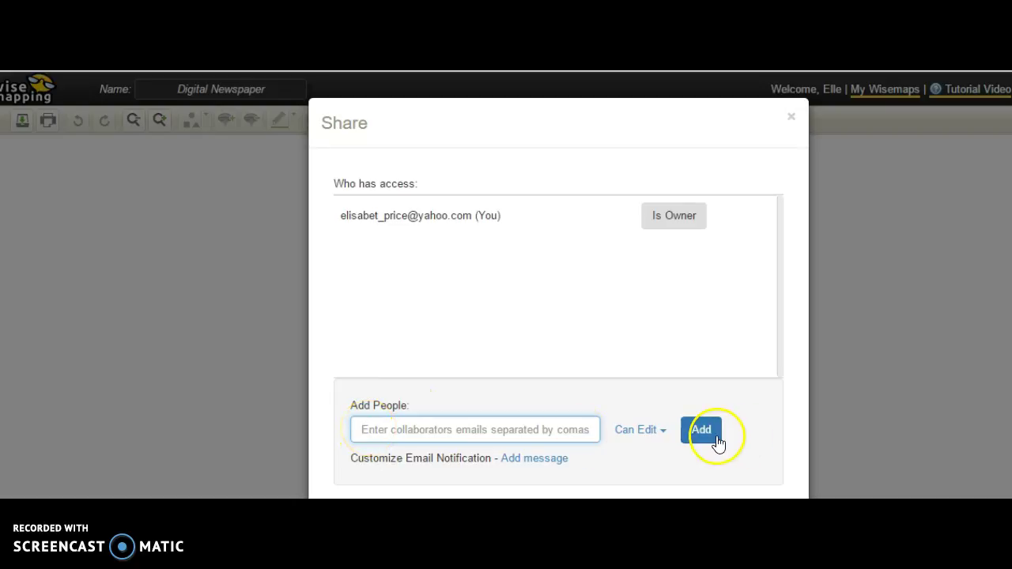
{"action": "left_click", "coordinate": [791, 117]}
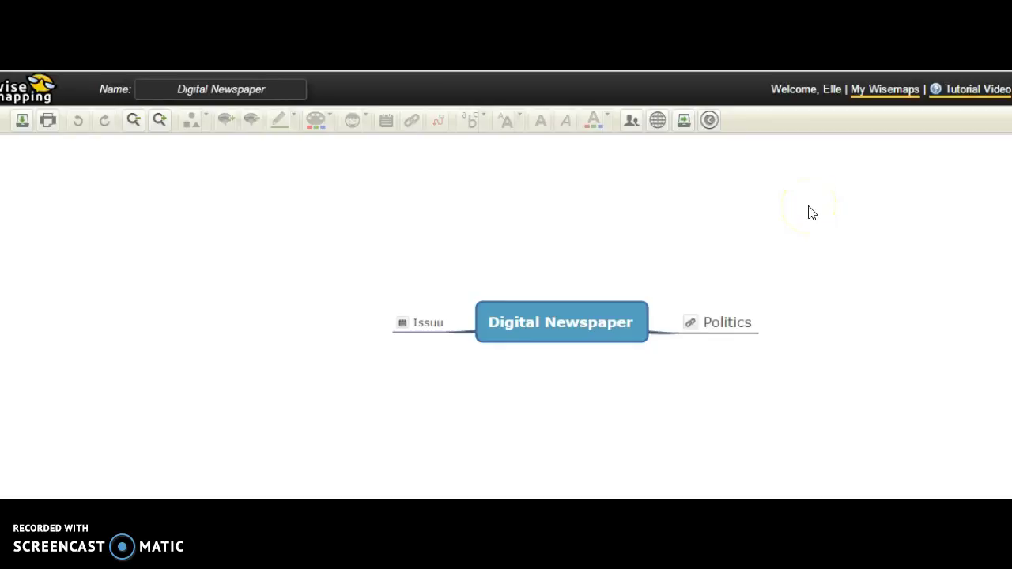